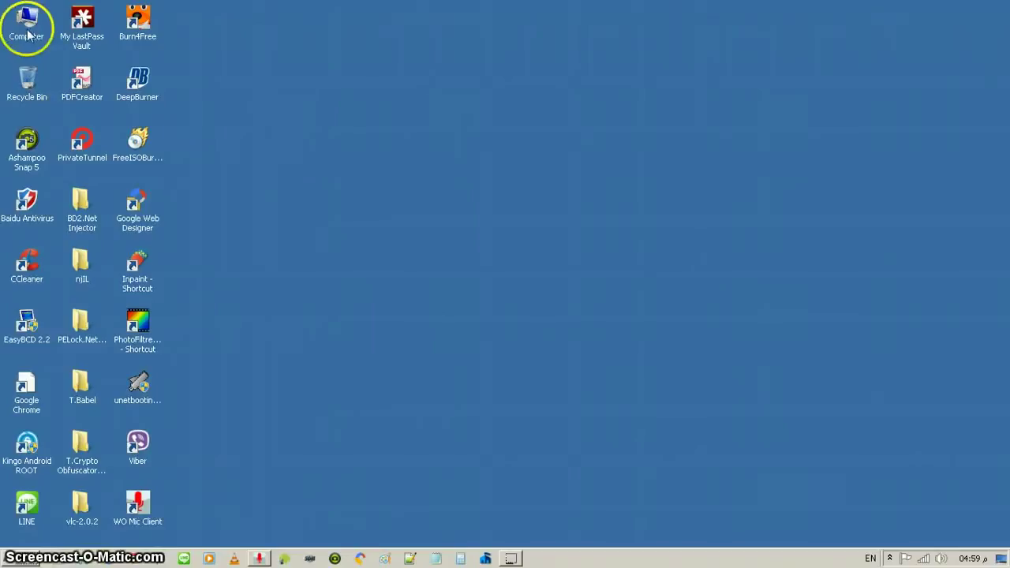
- Open the Documents library from the desktop
left_click(17, 559)
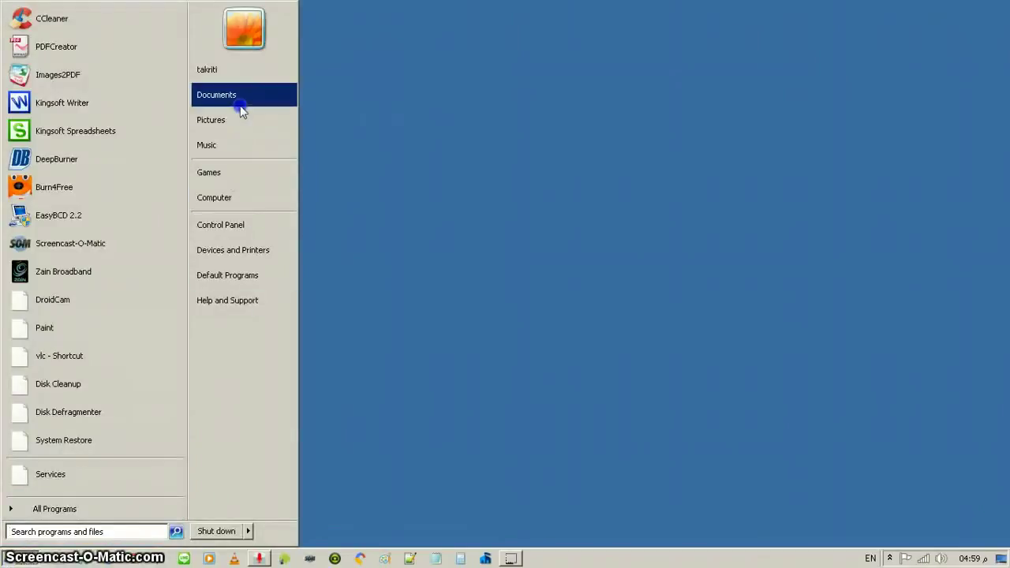
left_click(386, 141)
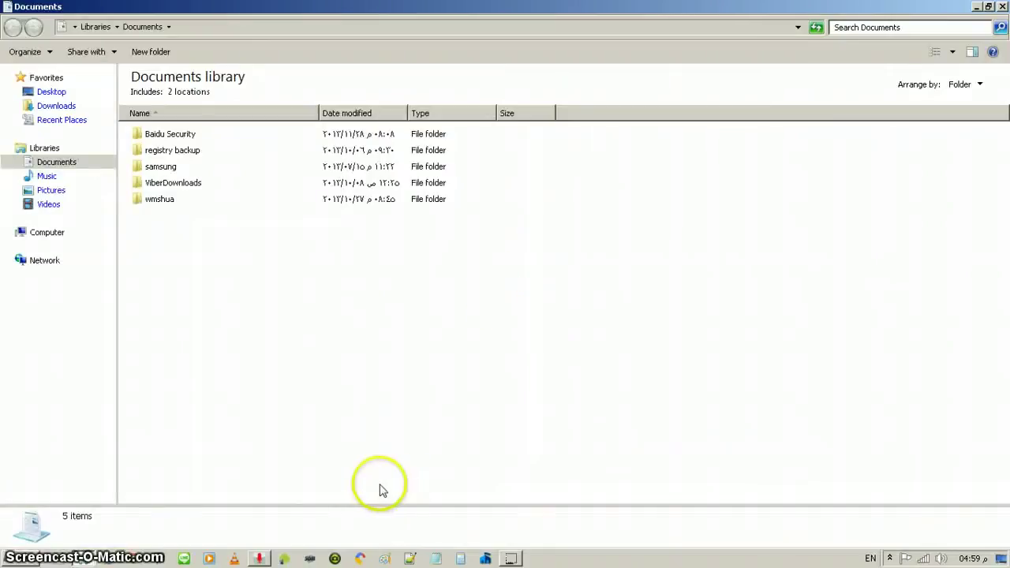
left_click(14, 559)
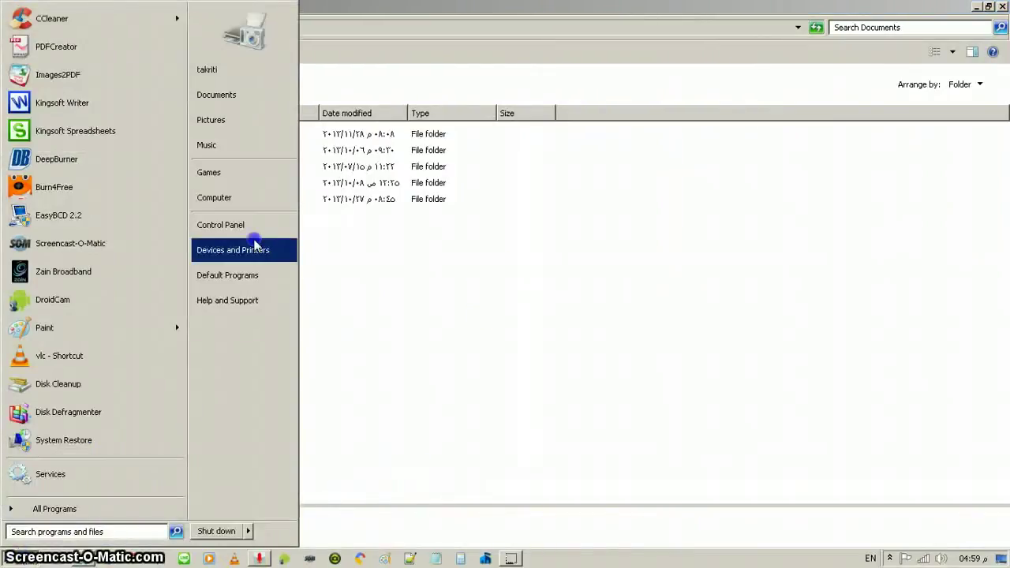
left_click(314, 237)
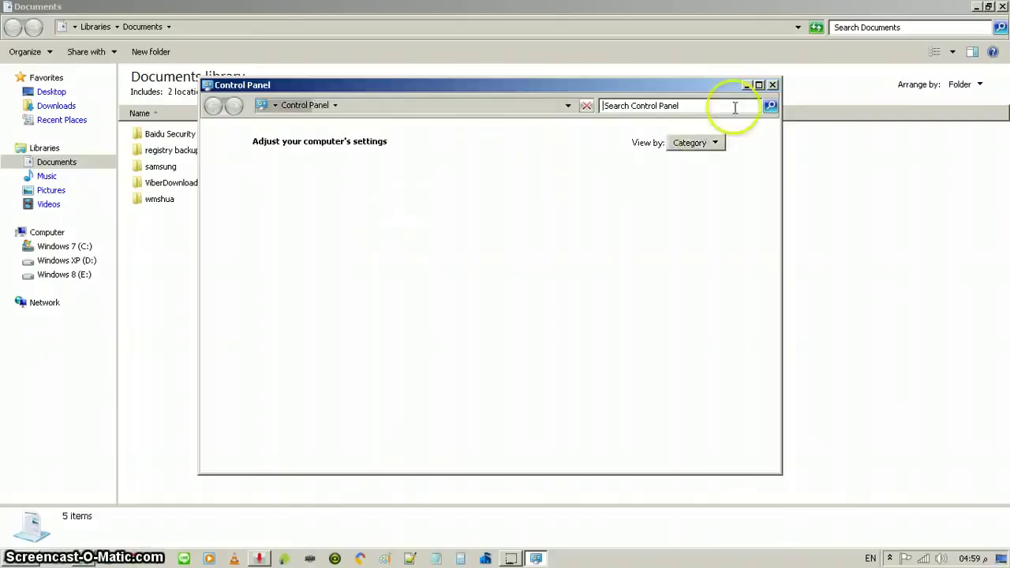
left_click(772, 86)
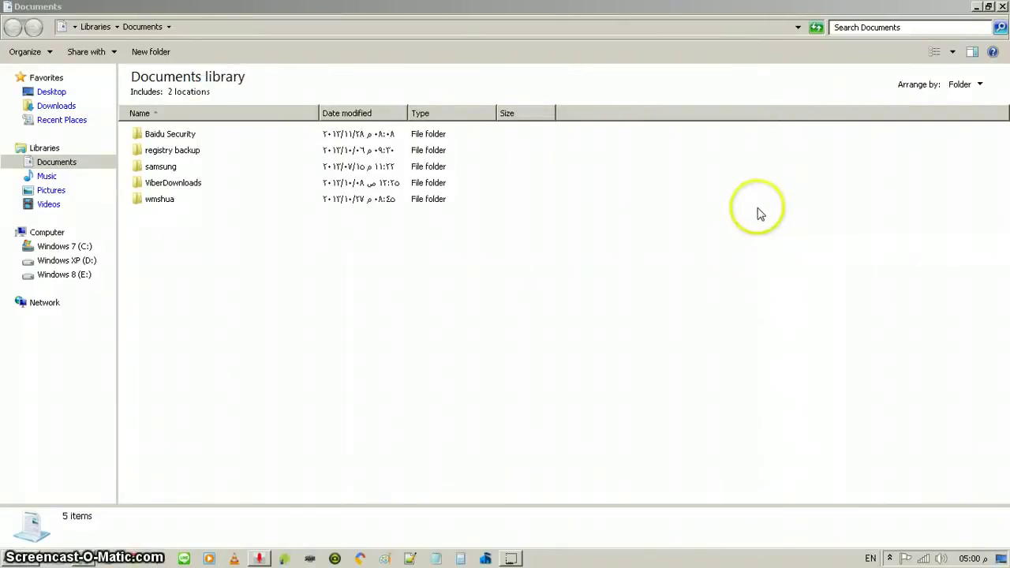
- Run Open 7 Activator from the Downloads folder and minimize the folder window
left_click(56, 105)
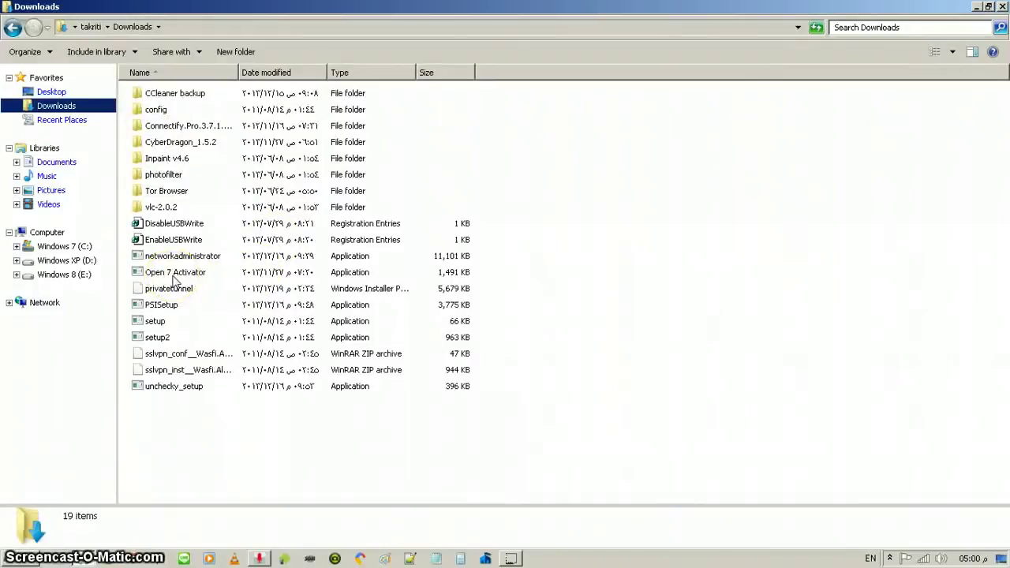
left_click(173, 276)
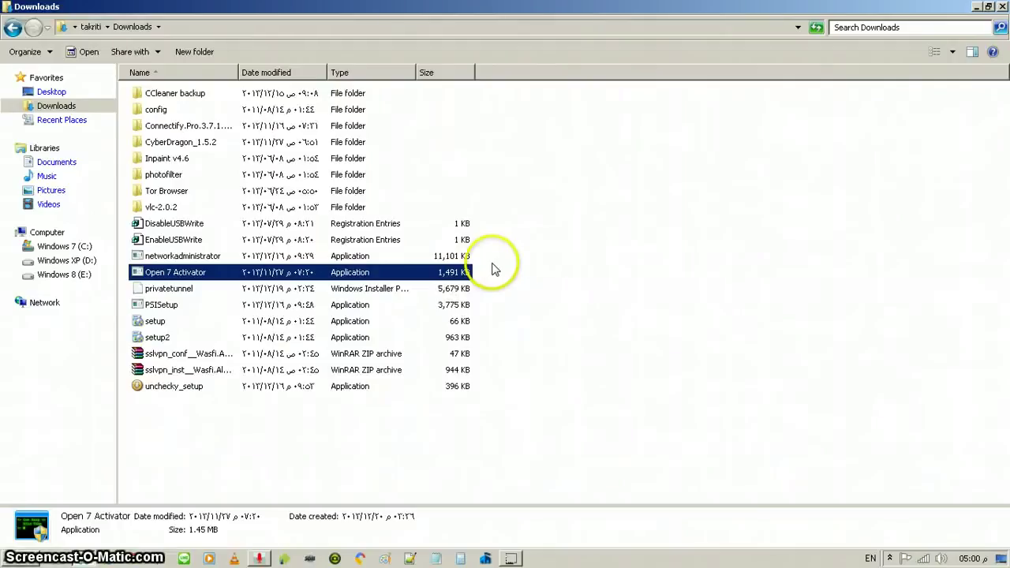
double_click(186, 272)
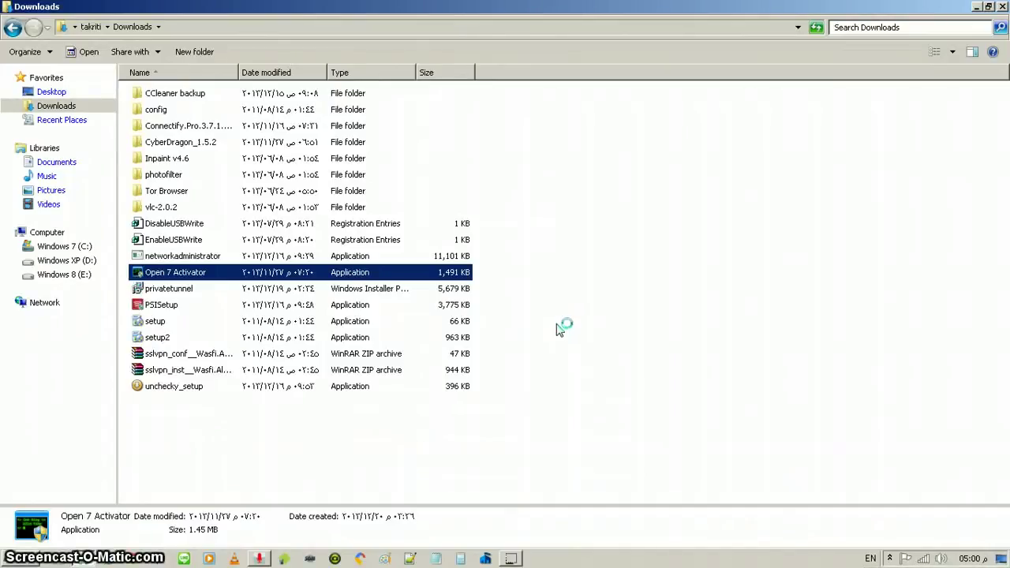
left_click(976, 7)
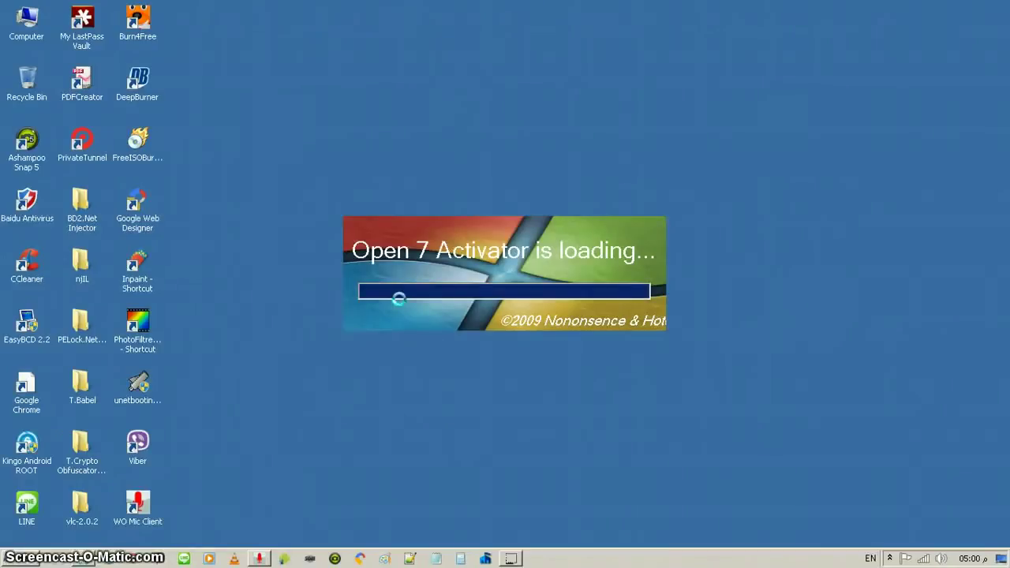
- Exit the Baidu Antivirus background program while the activator is loading
left_click(891, 559)
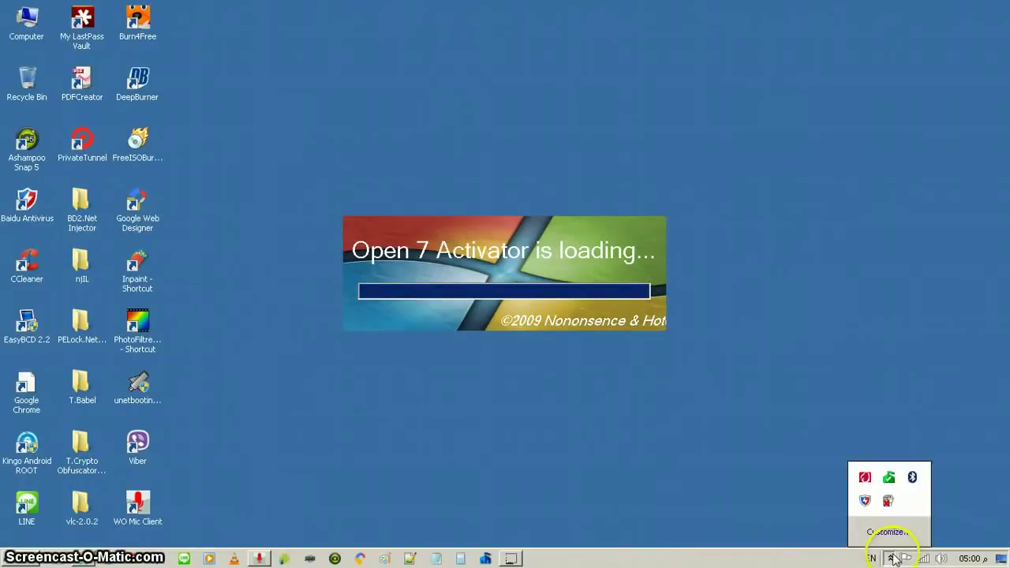
right_click(867, 502)
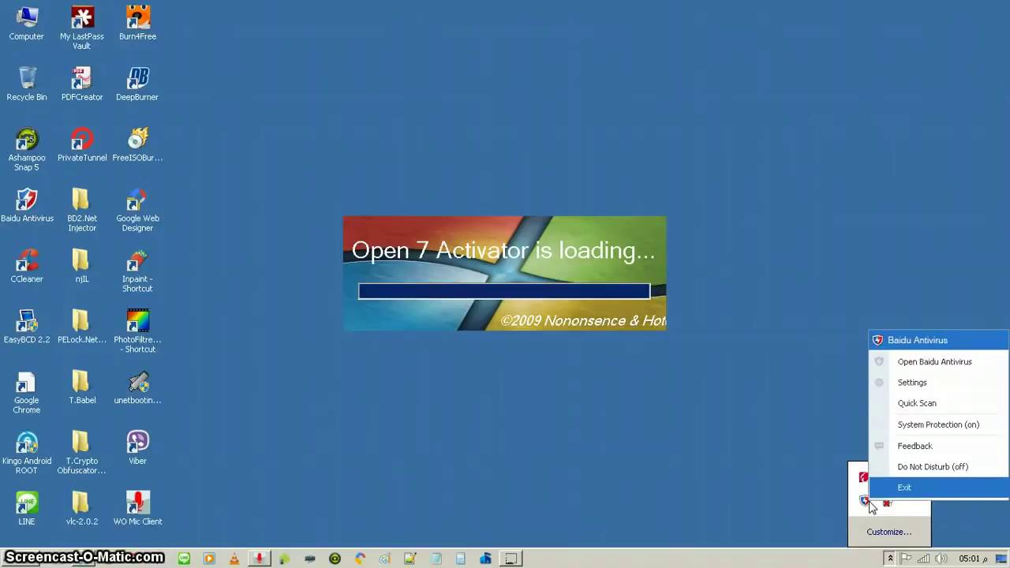
left_click(891, 490)
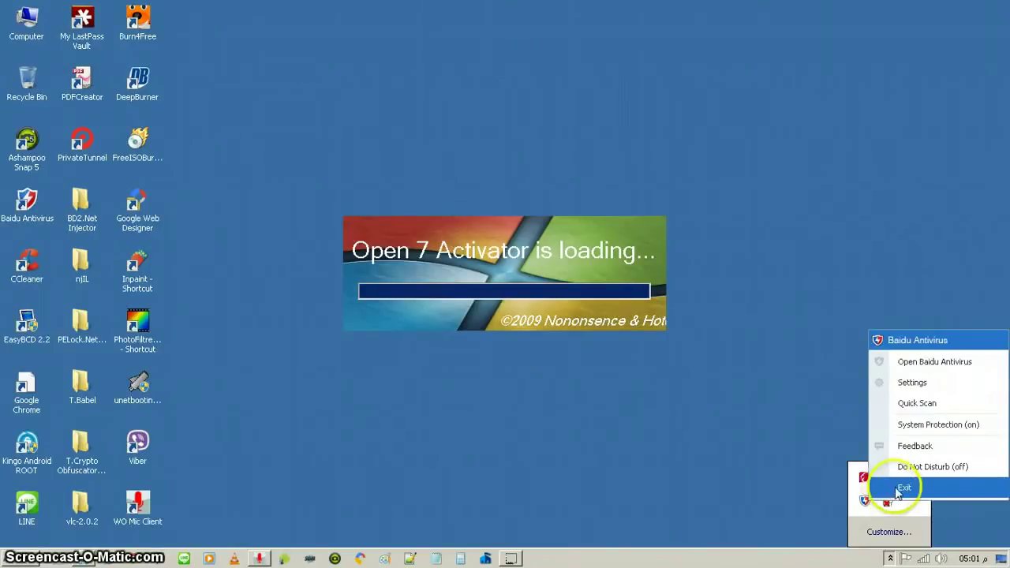
left_click(900, 489)
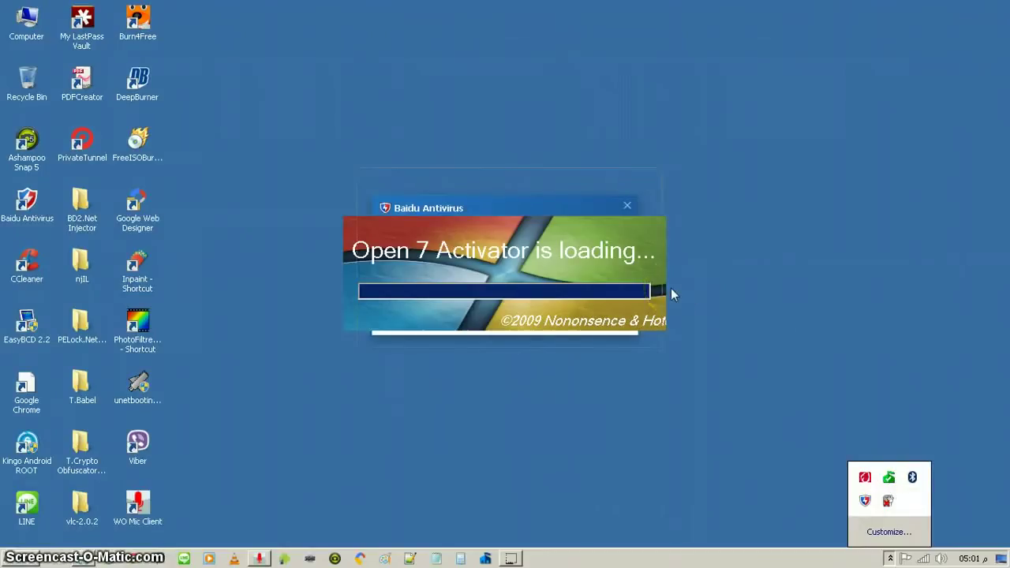
left_click(580, 209)
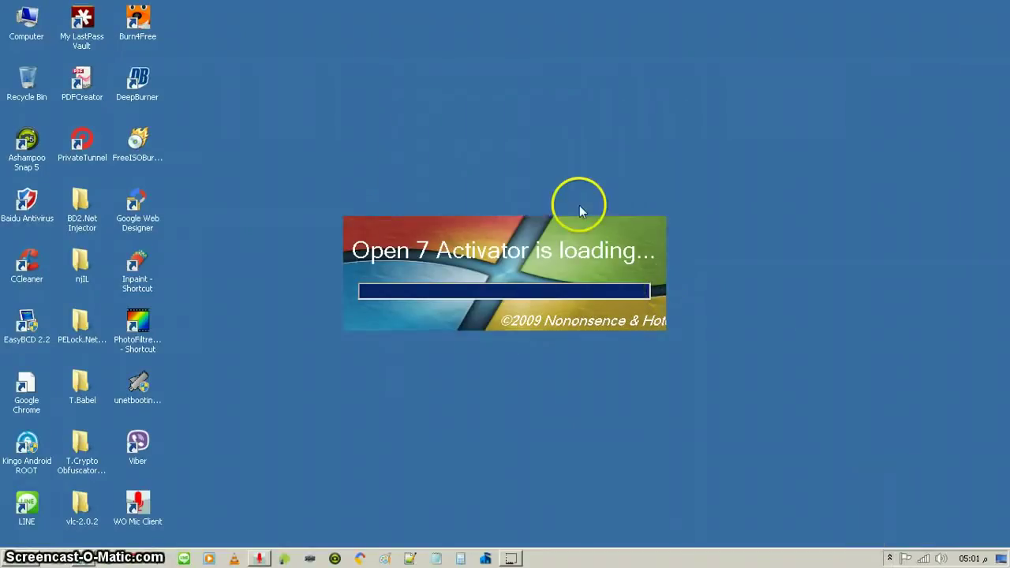
- Check the hidden notification icons for security programs that are still running
left_click(891, 559)
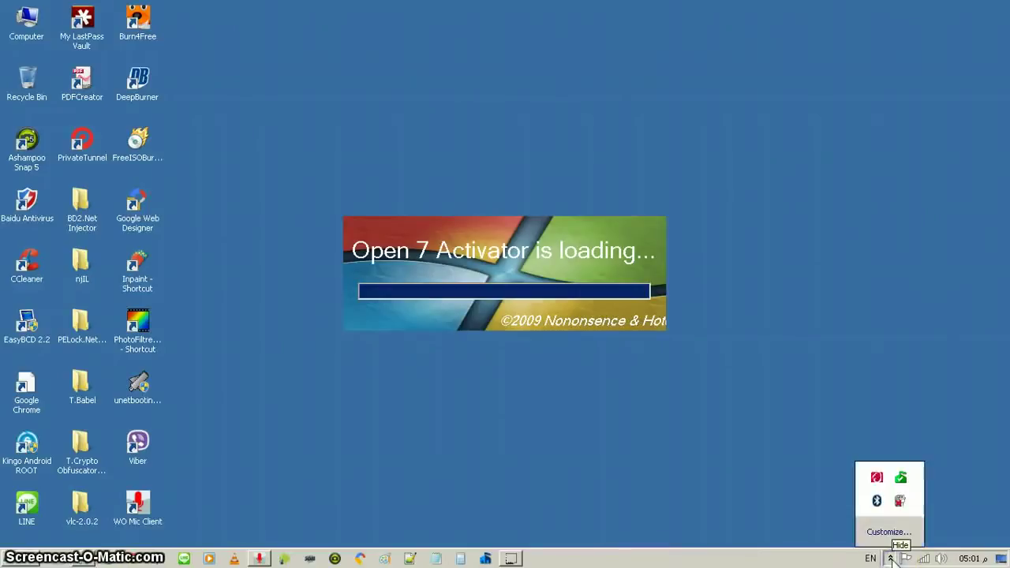
left_click(891, 559)
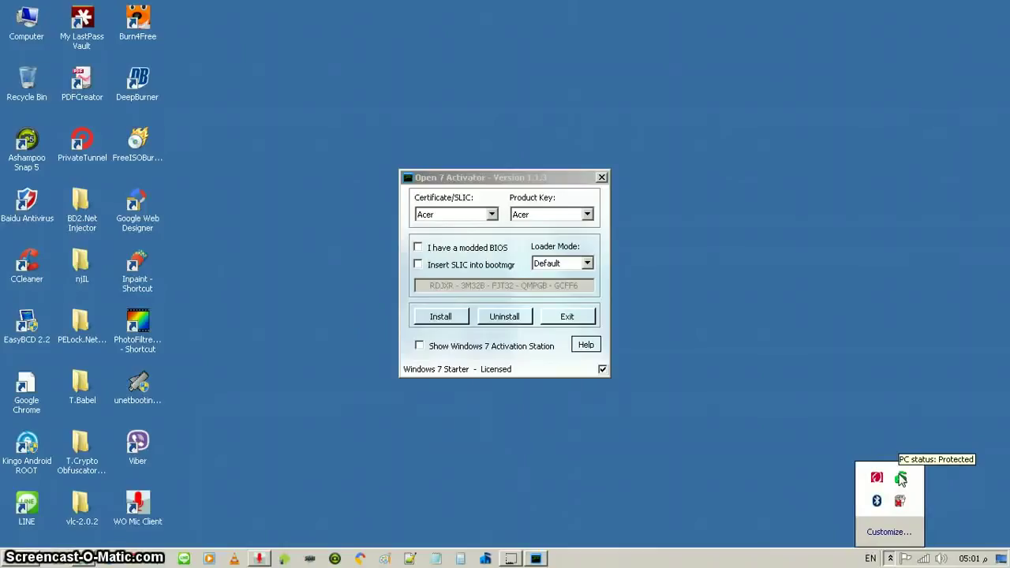
left_click(949, 411)
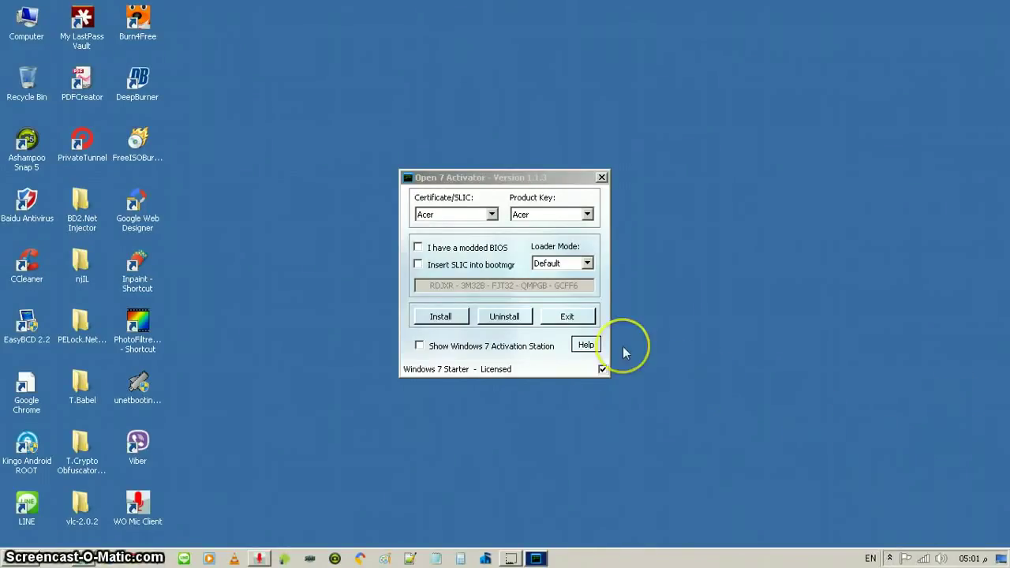
- Review the manufacturers offered for the activator's Certificate/SLIC and choose Acer
key("alt+Tab")
key("alt+Down")
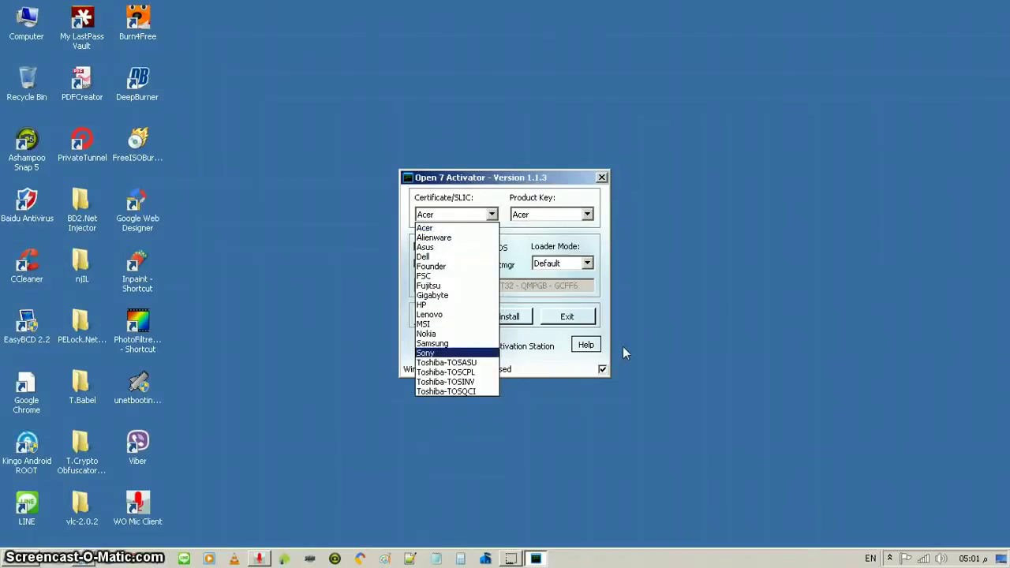
left_click(469, 230)
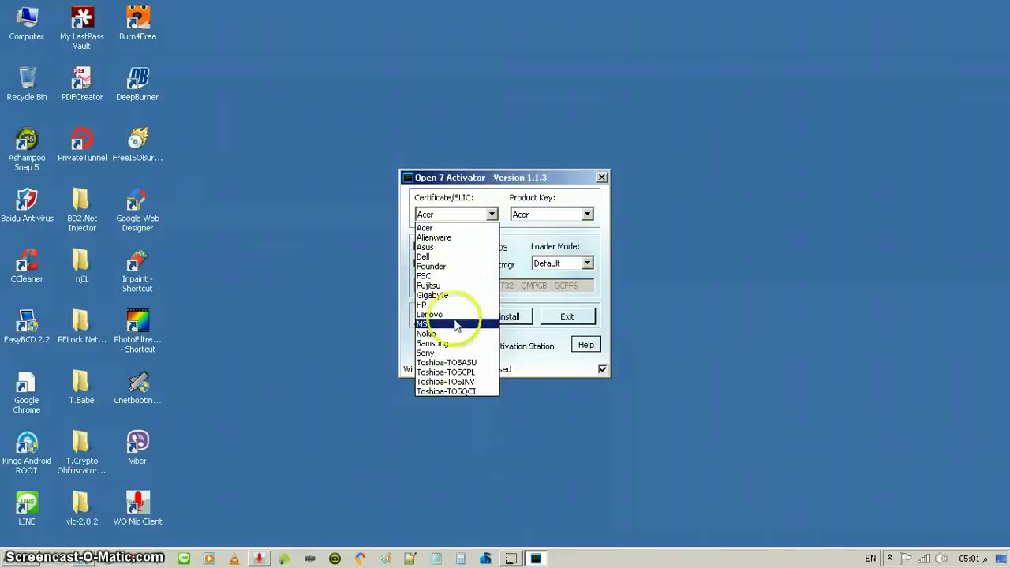
left_click(452, 228)
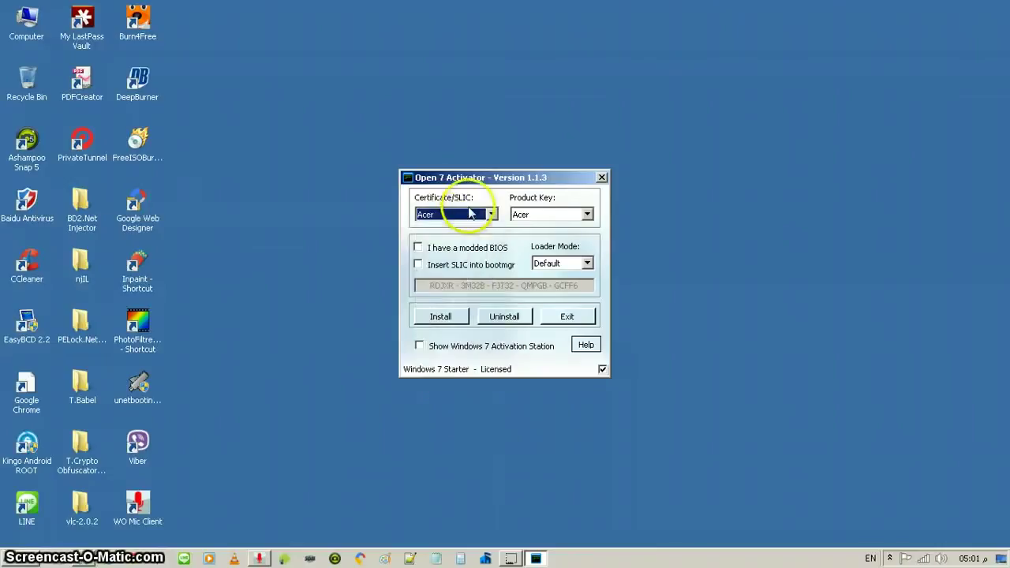
- Set both the Certificate/SLIC and the Product Key manufacturer to HP
left_click(486, 214)
left_click(482, 216)
left_click(480, 218)
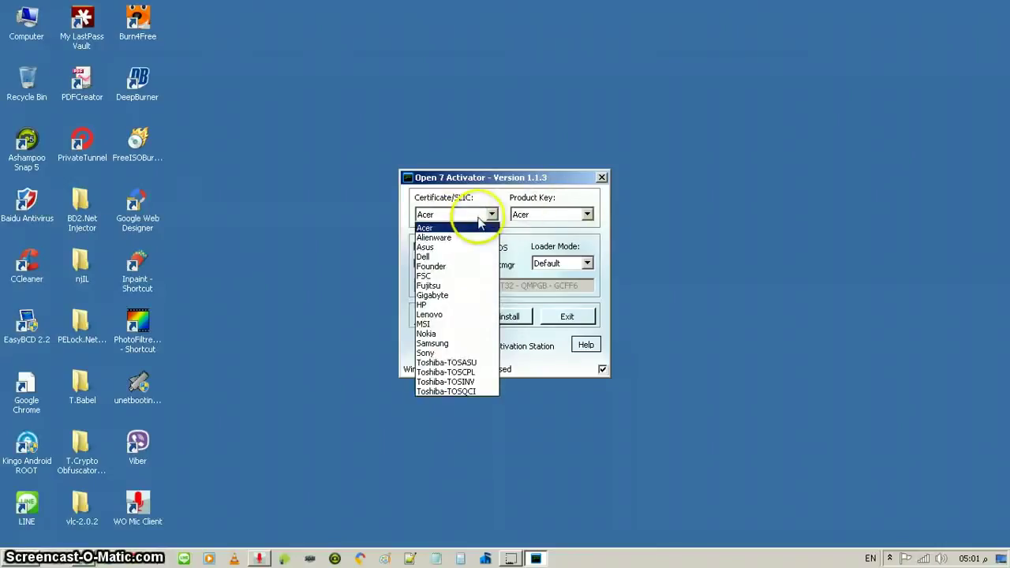
left_click(443, 304)
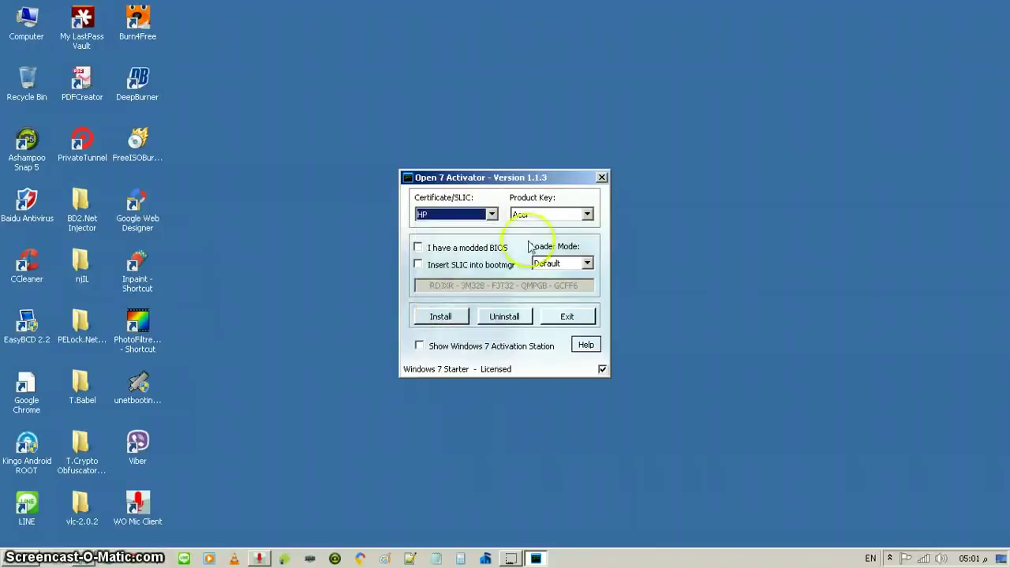
left_click(568, 215)
left_click(552, 256)
- Set the Certificate/SLIC to Toshiba-TOSASU and the Product Key manufacturer to Toshiba
left_click(473, 215)
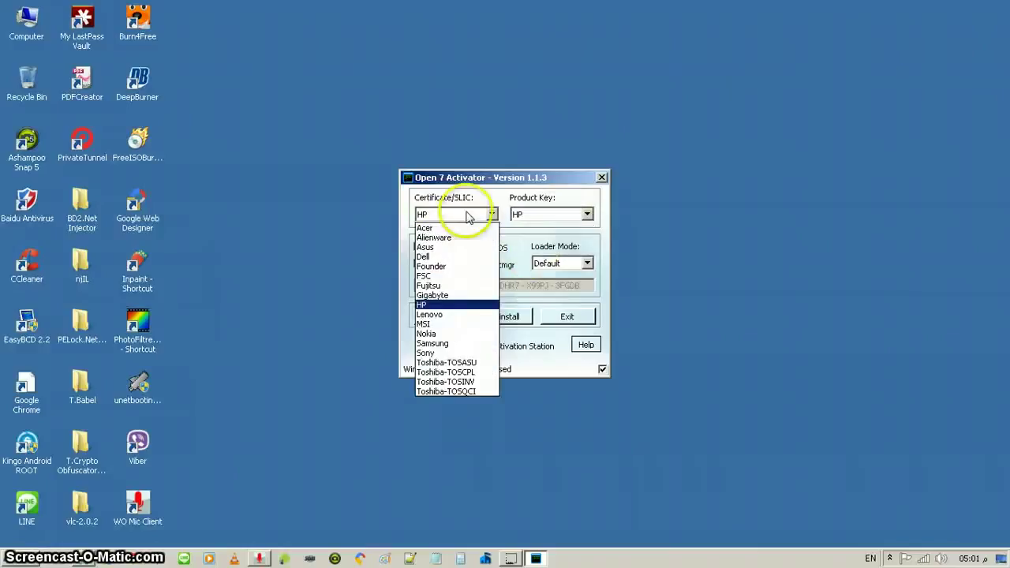
left_click(446, 363)
left_click(569, 215)
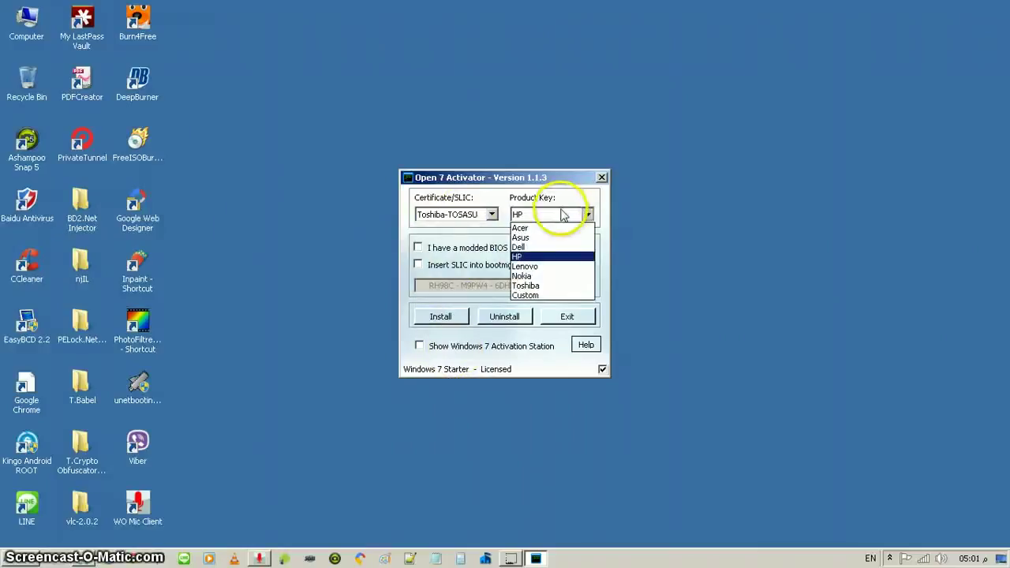
left_click(526, 285)
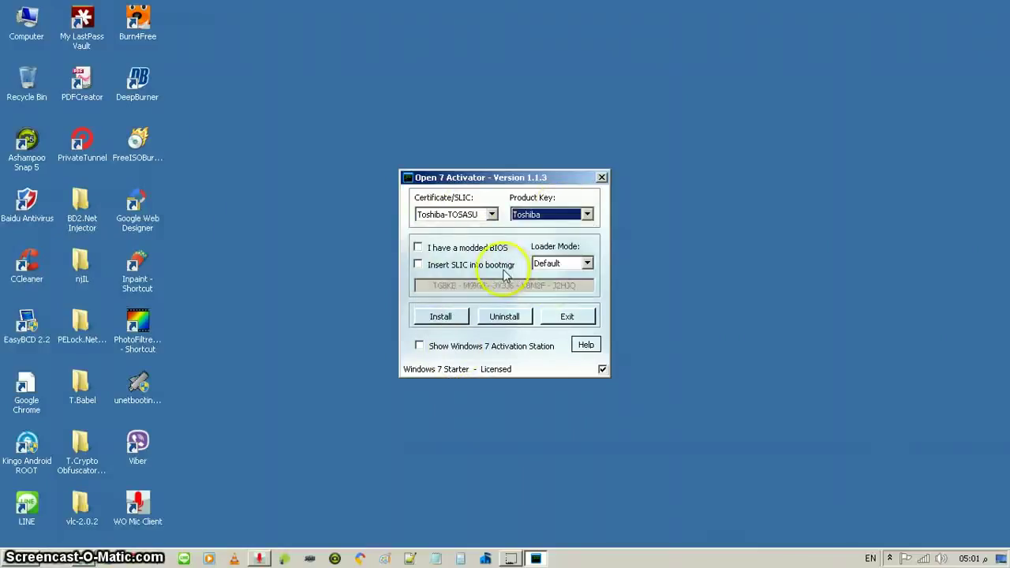
mouse_move(505, 275)
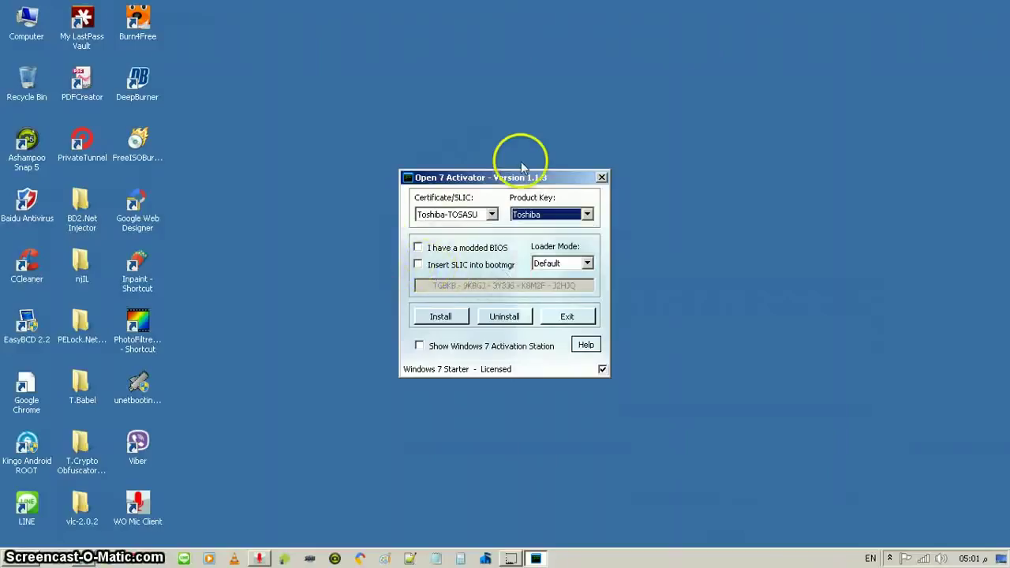
- Set the Certificate/SLIC to Acer and keep the Loader Mode at Default
key("shift+Tab")
key("alt+Down")
key("Home")
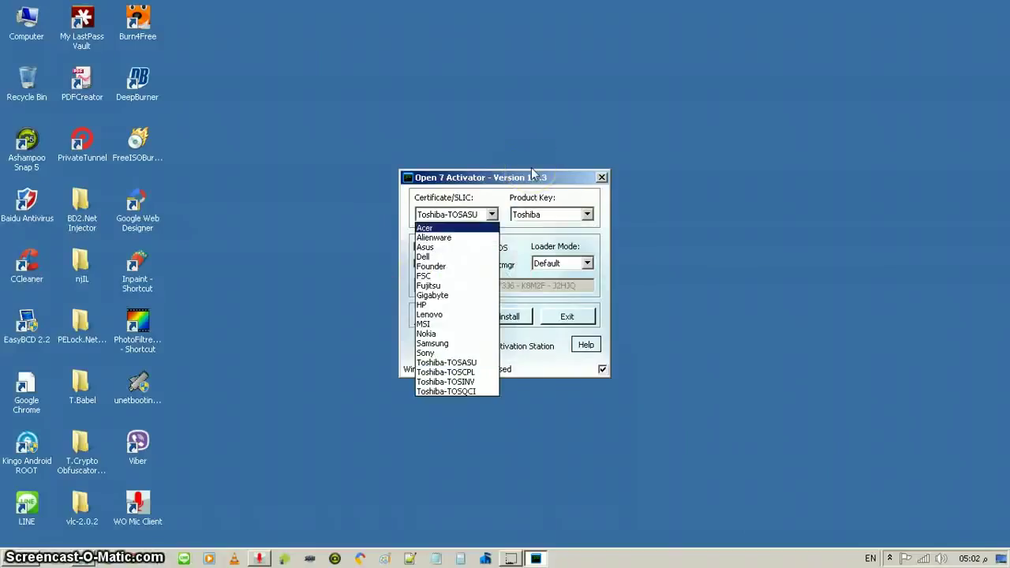
key("Return")
key("Tab")
key("Tab")
key("Tab")
key("Tab")
key("alt+Down")
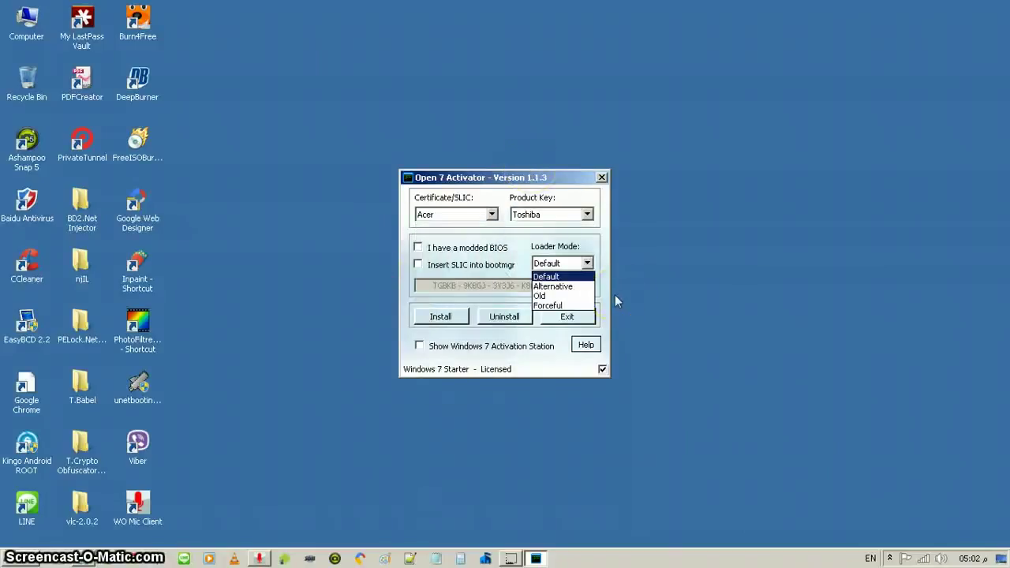
key("Return")
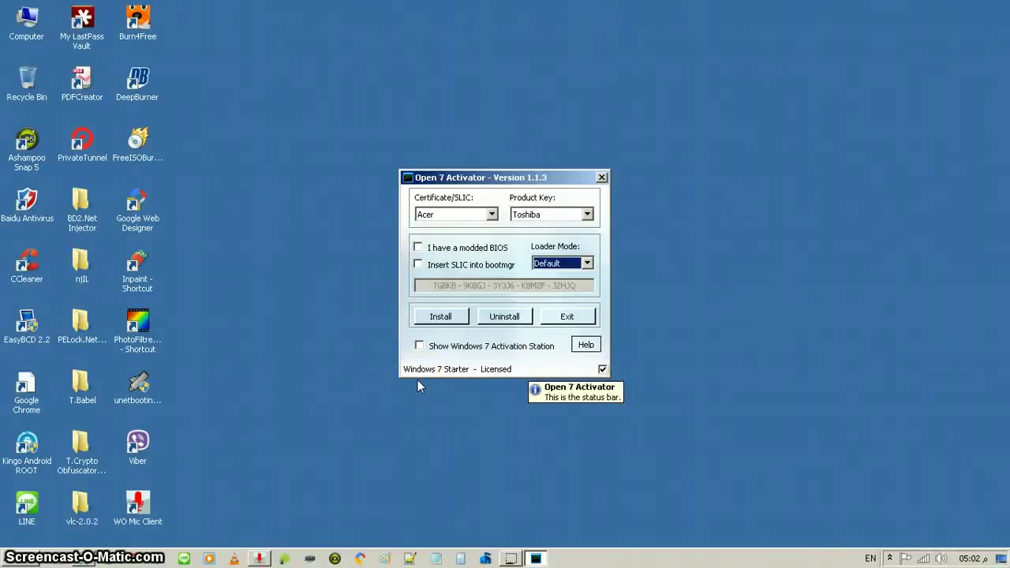
- Review the activator's status line and Install description, and close the activator without installing
left_click(503, 380)
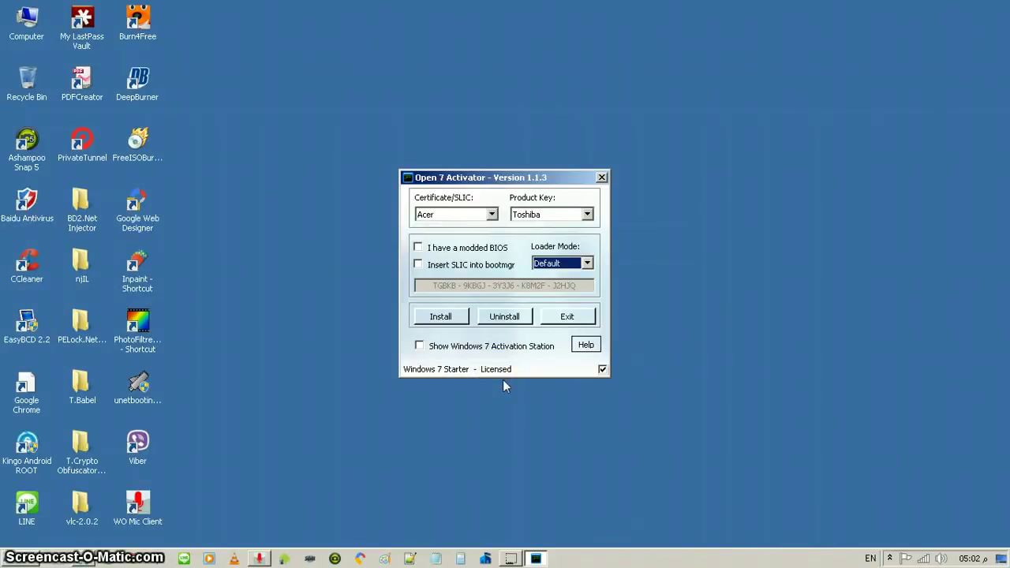
left_click(696, 260)
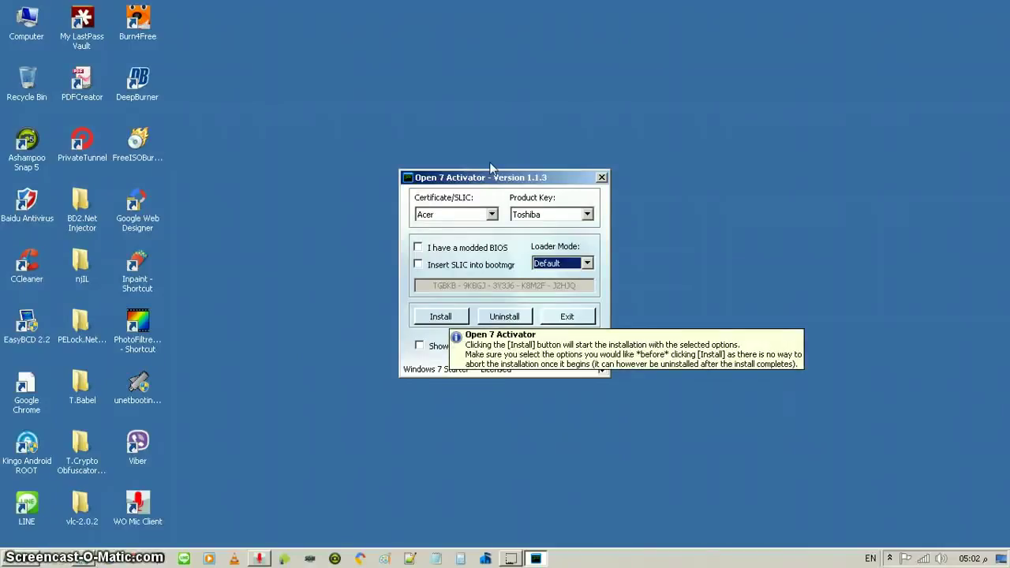
left_click(544, 395)
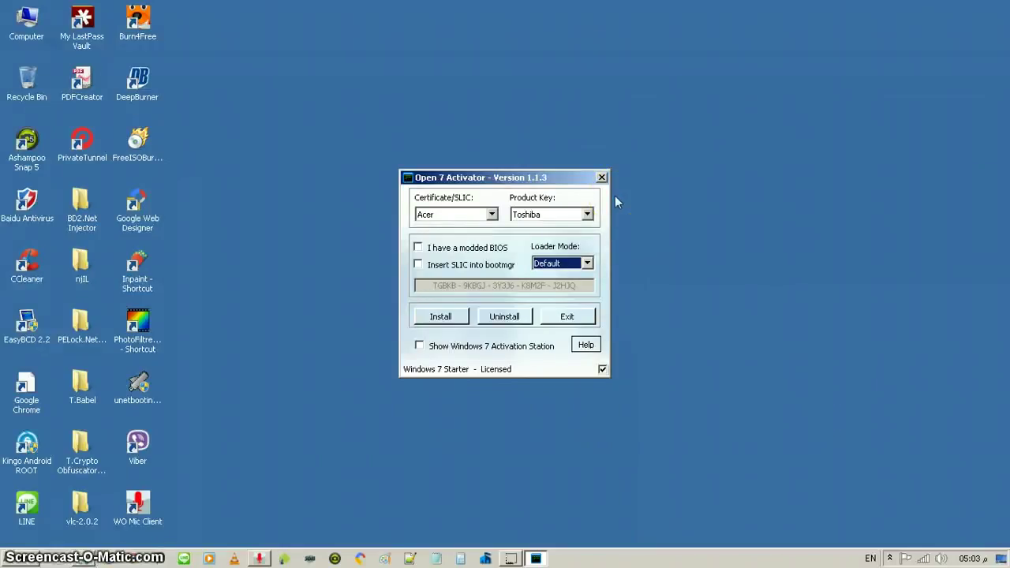
left_click(603, 178)
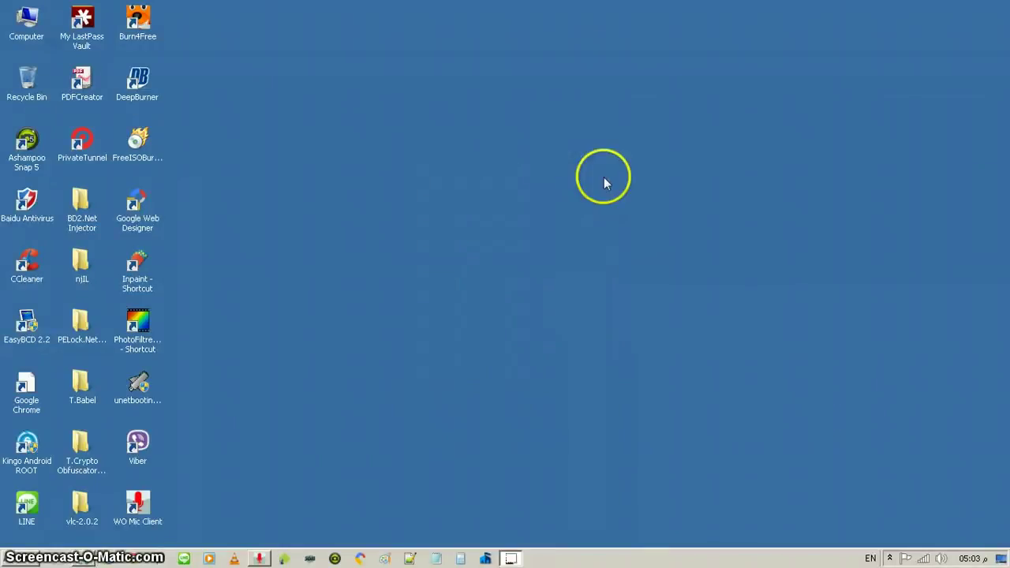
- View the computer's system properties to check the Windows activation status, and close them
right_click(35, 26)
left_click(68, 150)
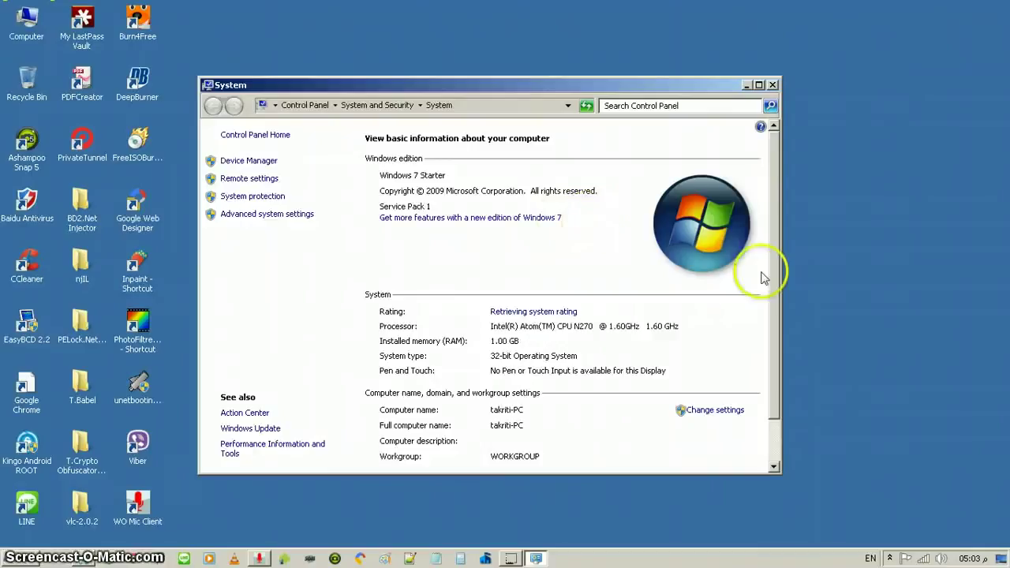
scroll(778, 359, "down", 1)
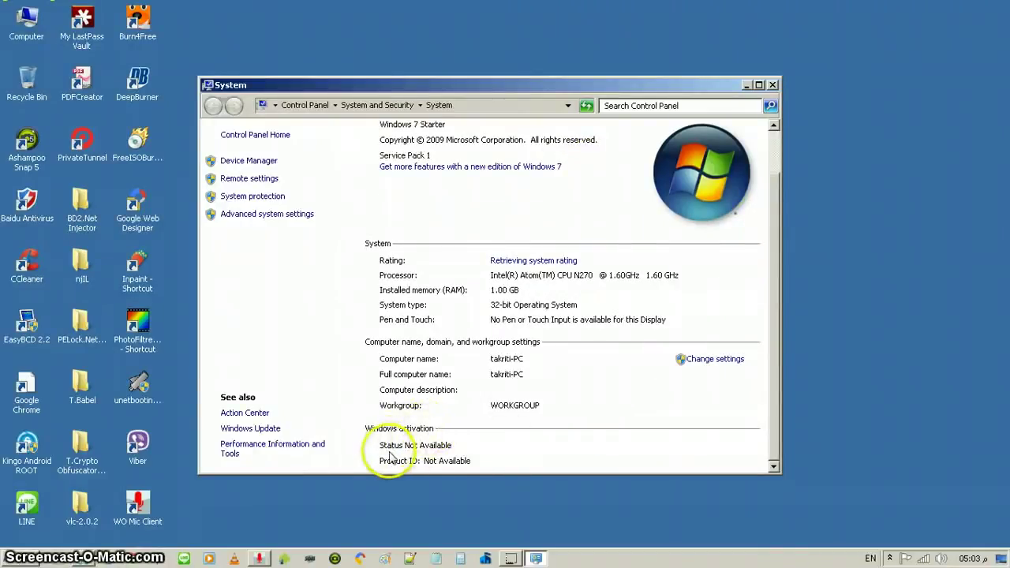
scroll(475, 424, "down", 1)
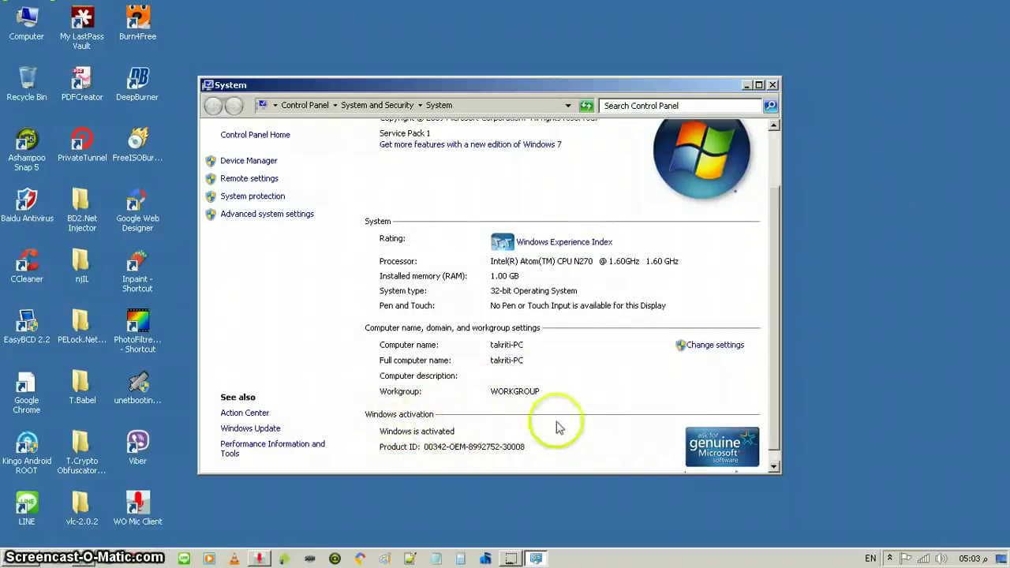
scroll(569, 418, "down", 1)
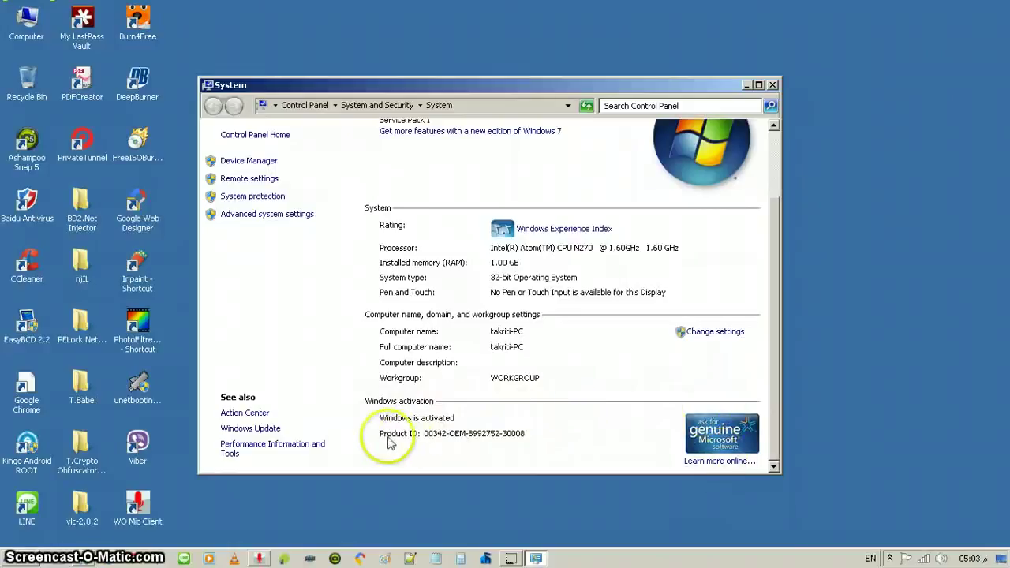
left_click(772, 86)
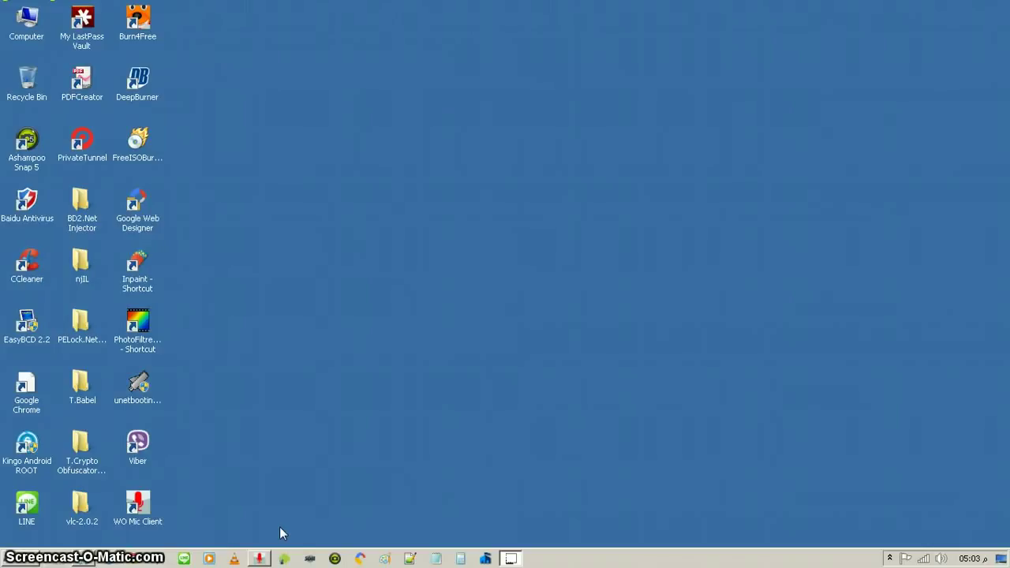
left_click(266, 543)
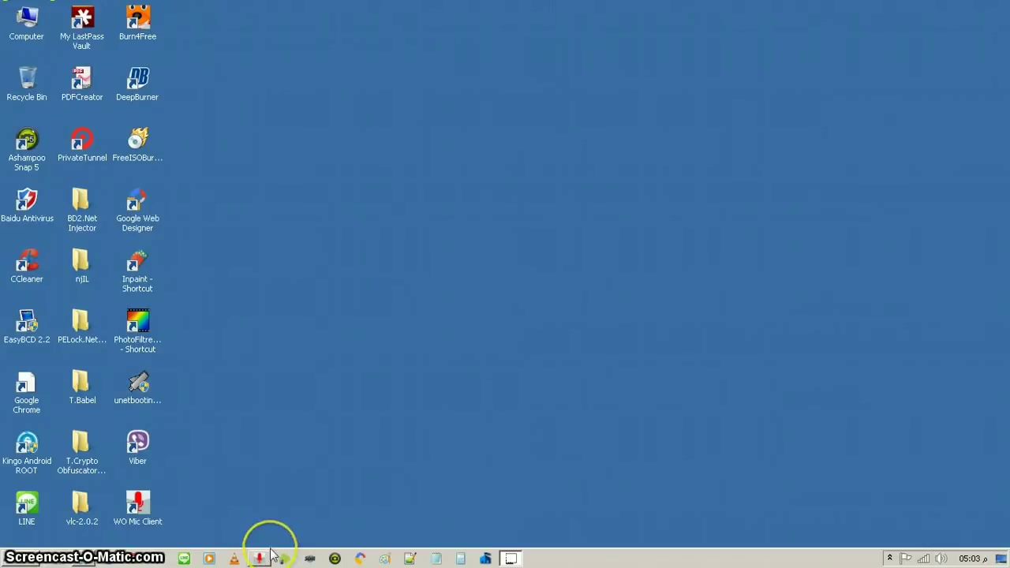